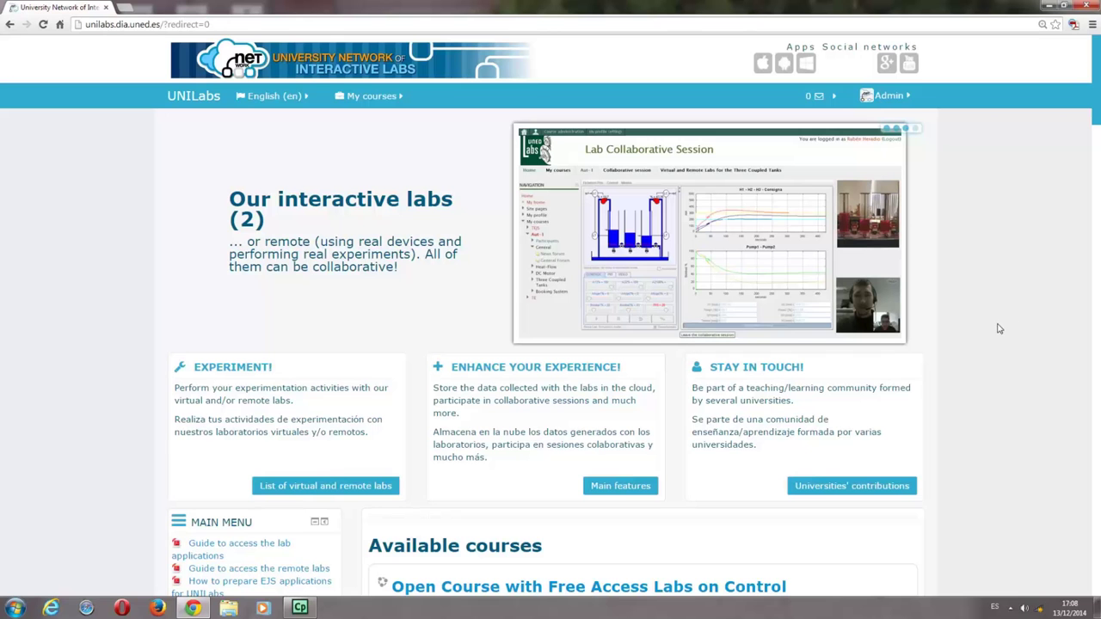
Step: Open the Testing Stuff course from the list of available courses and turn on its editing mode
{"action": "scroll", "coordinate": [943, 330], "scroll_direction": "down", "scroll_amount": 3}
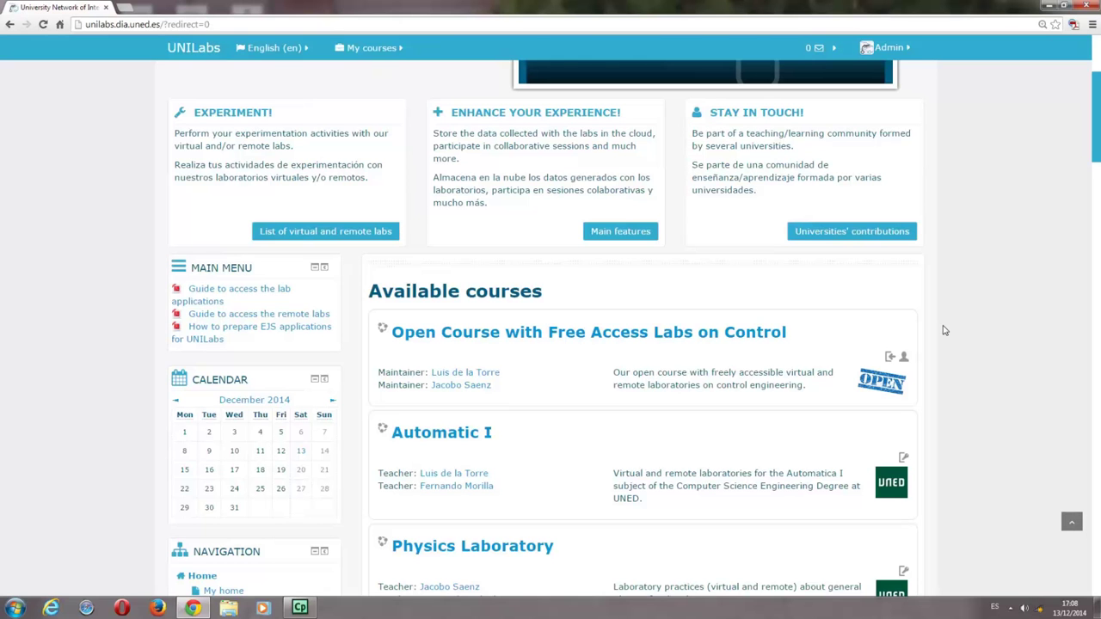
{"action": "scroll", "coordinate": [944, 331], "scroll_direction": "down", "scroll_amount": 5}
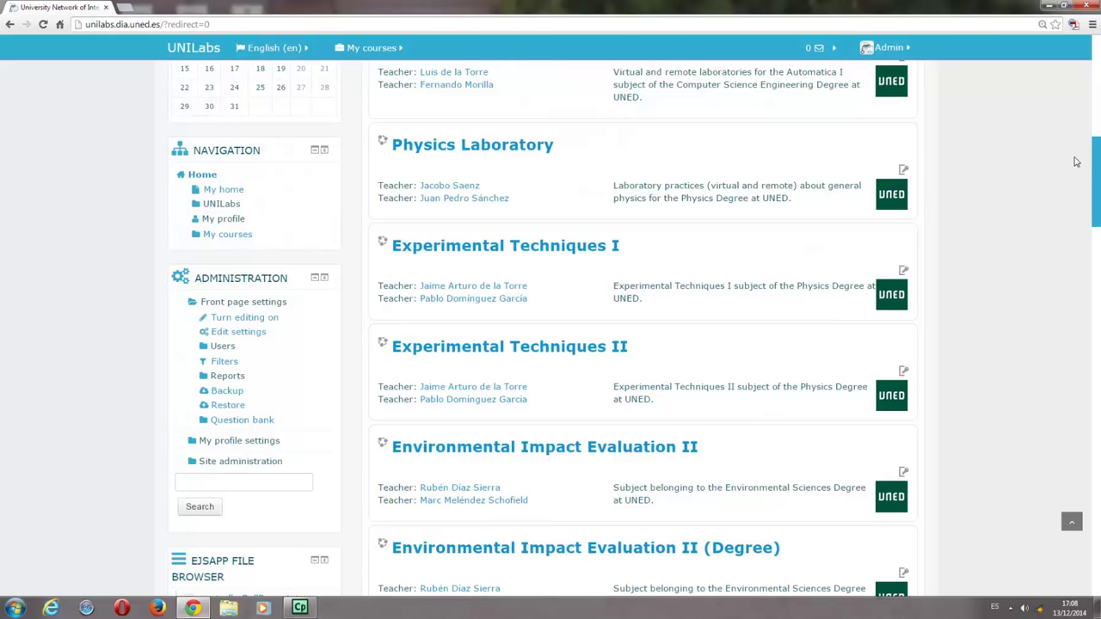
{"action": "scroll", "coordinate": [1075, 164], "scroll_direction": "up", "scroll_amount": 8}
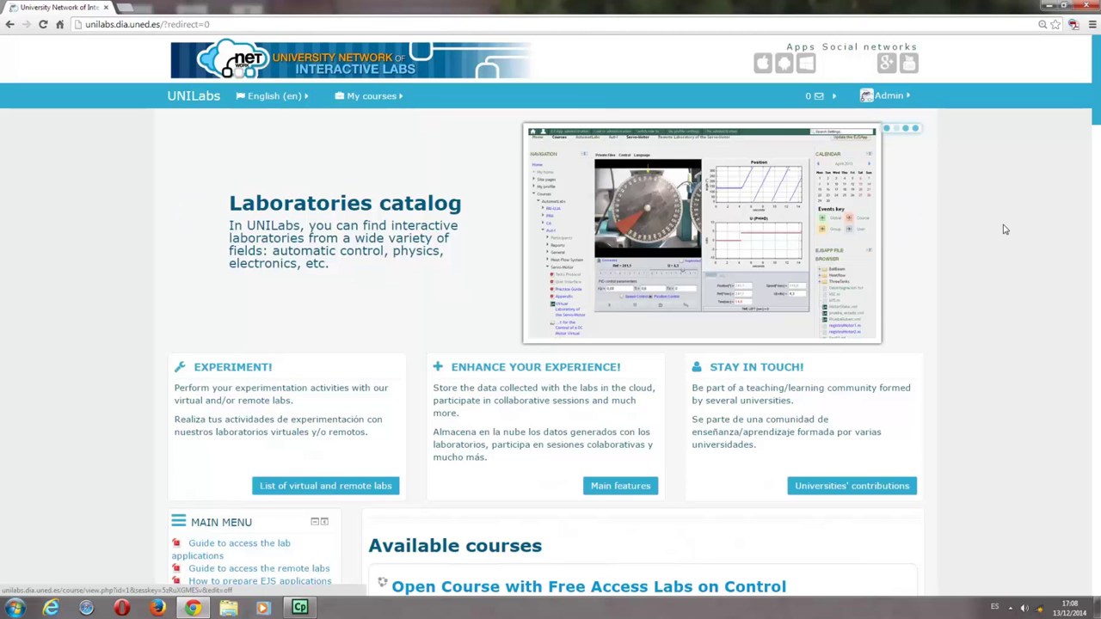
{"action": "scroll", "coordinate": [1002, 225], "scroll_direction": "down", "scroll_amount": 4}
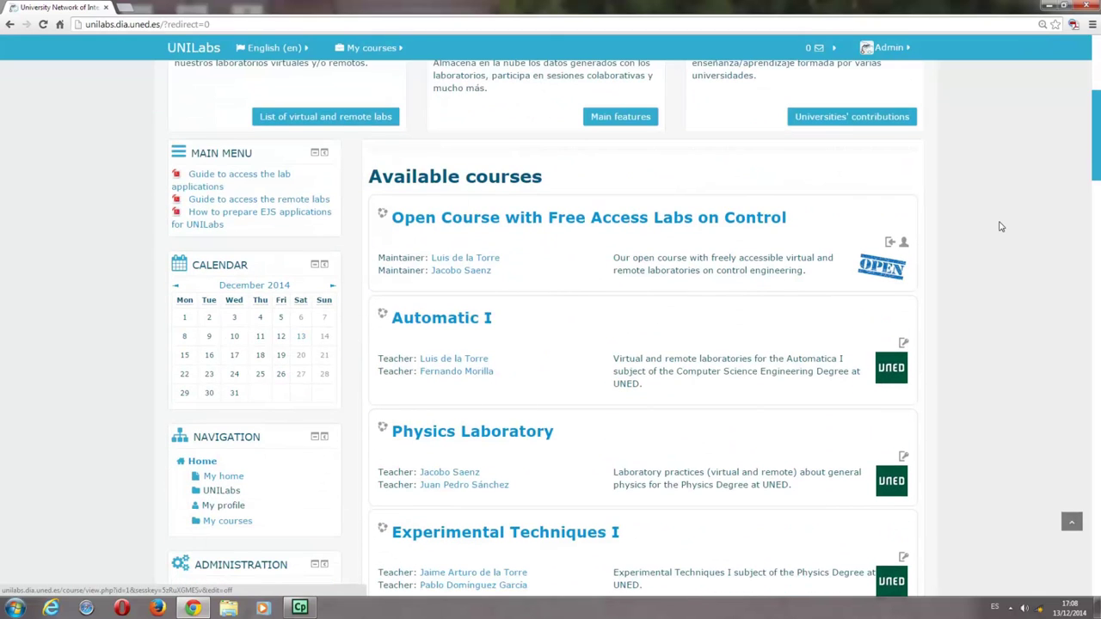
{"action": "scroll", "coordinate": [1000, 227], "scroll_direction": "down", "scroll_amount": 8}
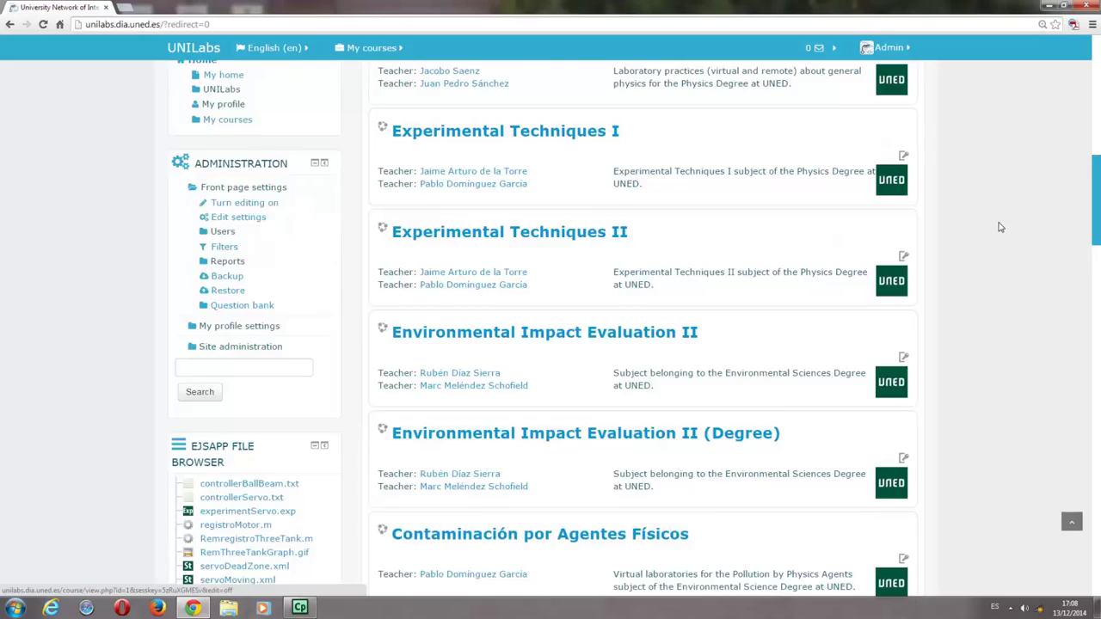
{"action": "scroll", "coordinate": [1001, 227], "scroll_direction": "down", "scroll_amount": 5}
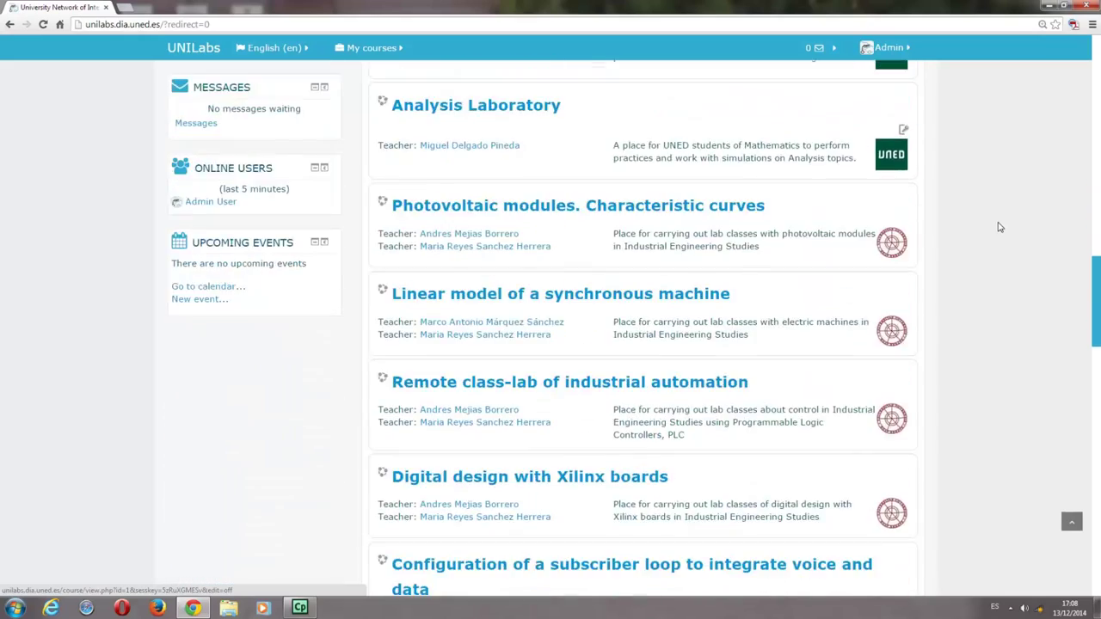
{"action": "scroll", "coordinate": [1000, 227], "scroll_direction": "down", "scroll_amount": 12}
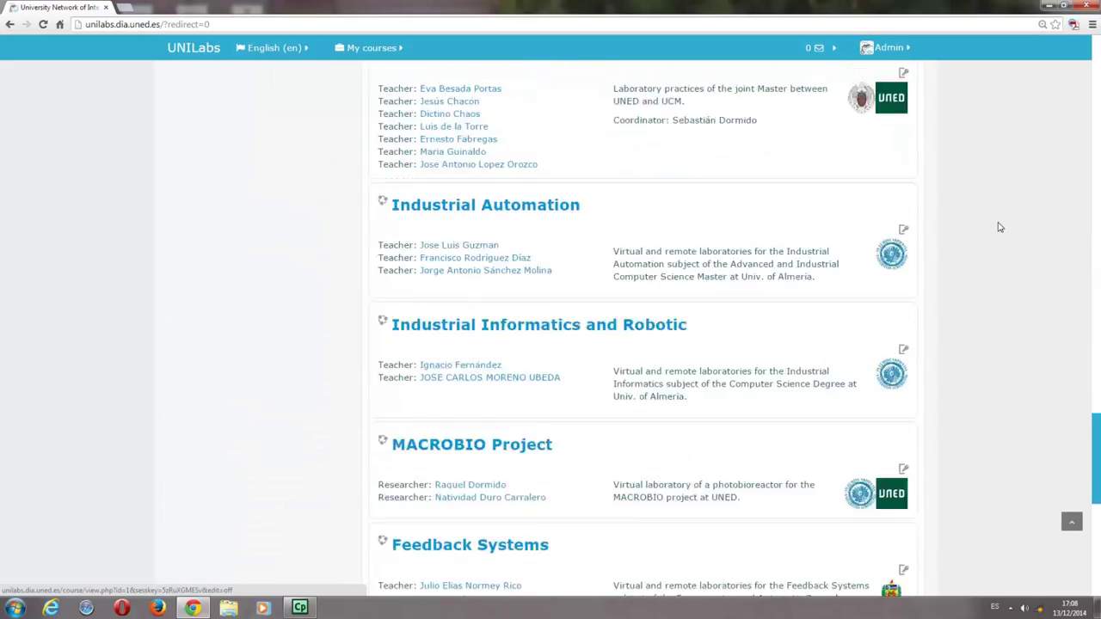
{"action": "scroll", "coordinate": [1000, 227], "scroll_direction": "down", "scroll_amount": 2}
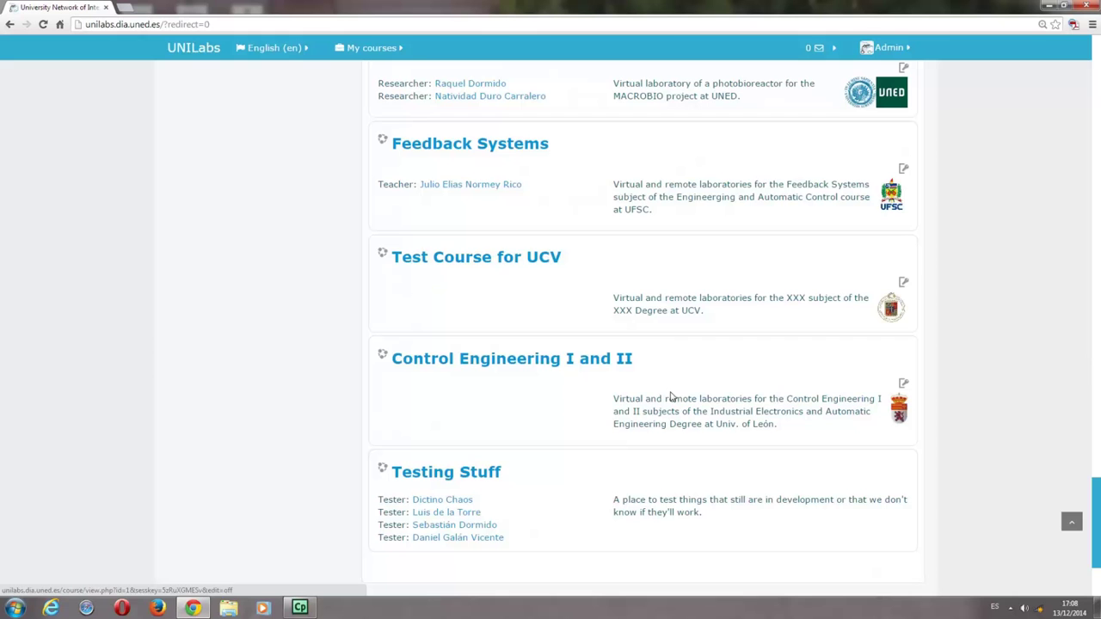
{"action": "left_click", "coordinate": [479, 479]}
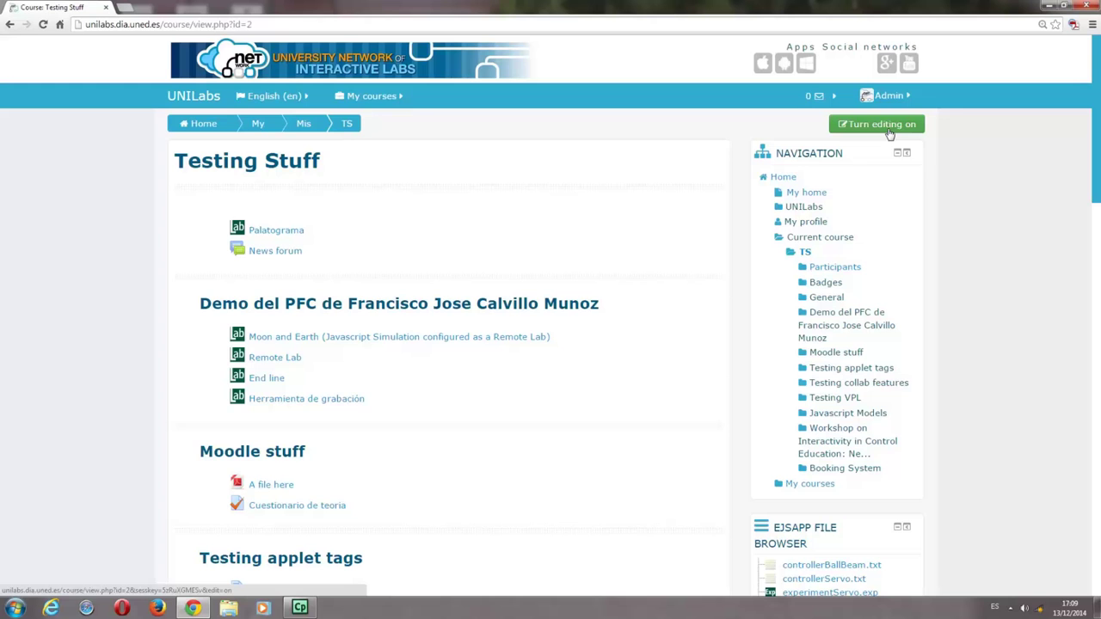
{"action": "left_click", "coordinate": [889, 131]}
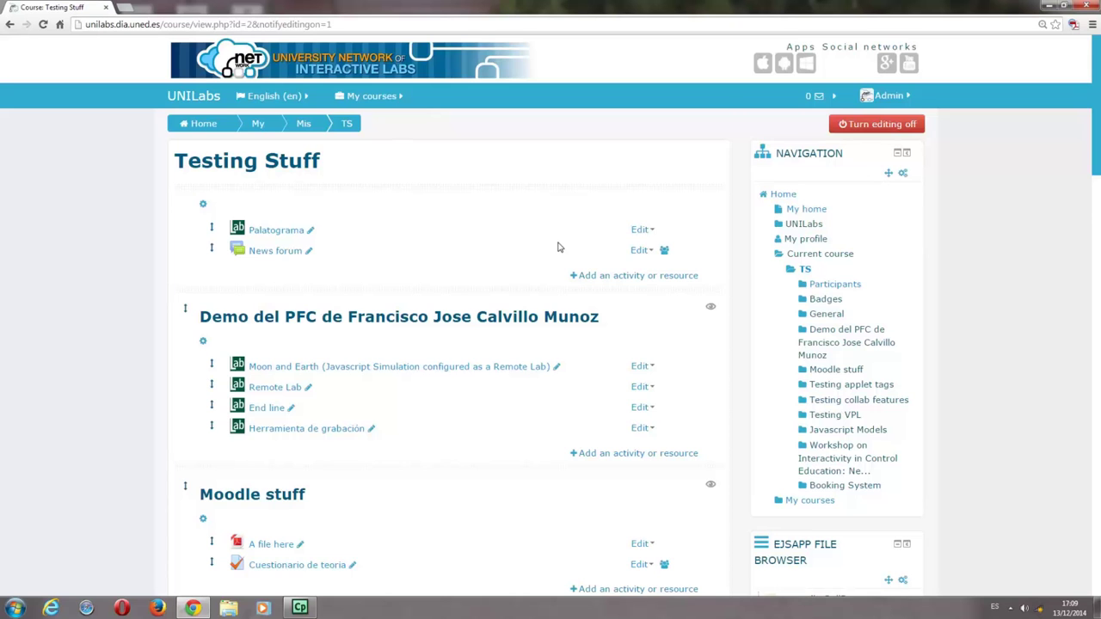
Step: Add a new ejsapp activity to the Javascript Models section of the course
{"action": "scroll", "coordinate": [558, 245], "scroll_direction": "down", "scroll_amount": 2}
{"action": "scroll", "coordinate": [557, 247], "scroll_direction": "down", "scroll_amount": 7}
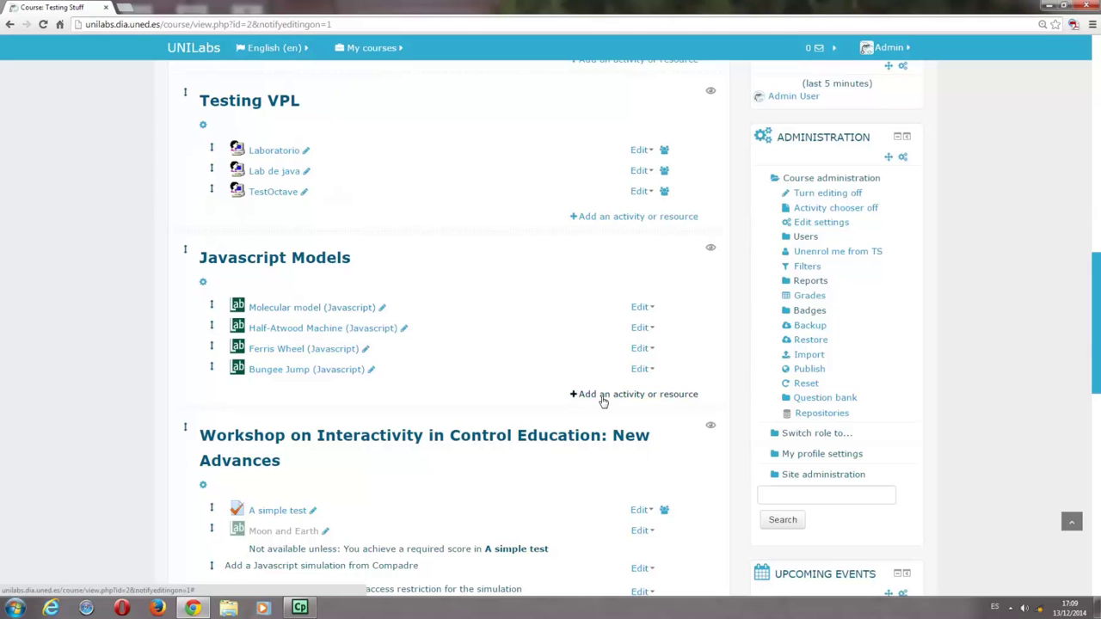
{"action": "left_click", "coordinate": [603, 401]}
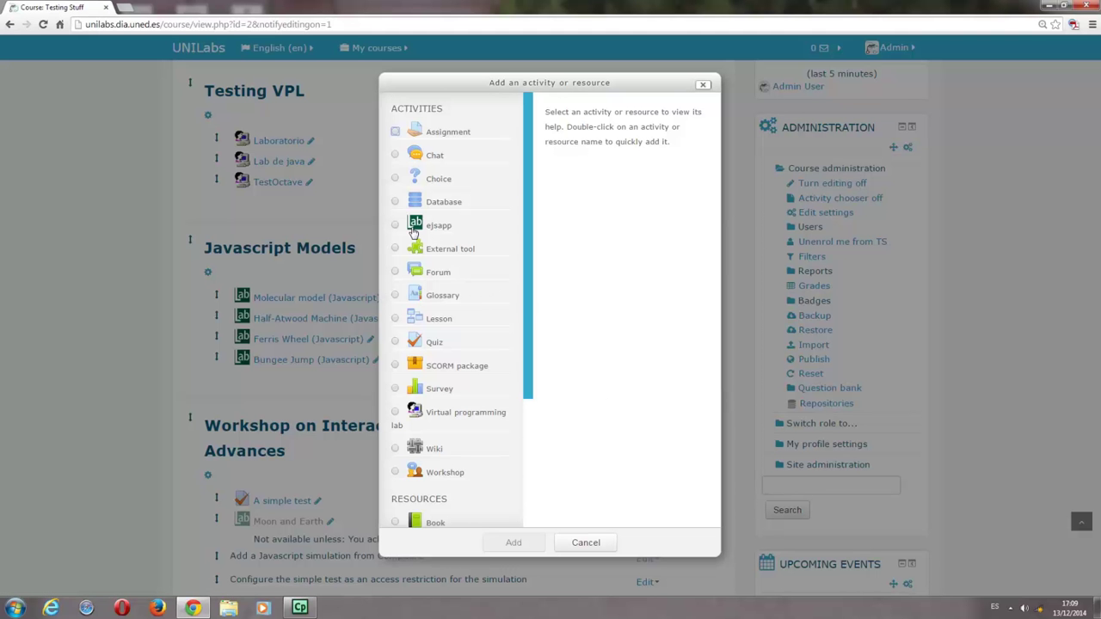
{"action": "left_click", "coordinate": [414, 229]}
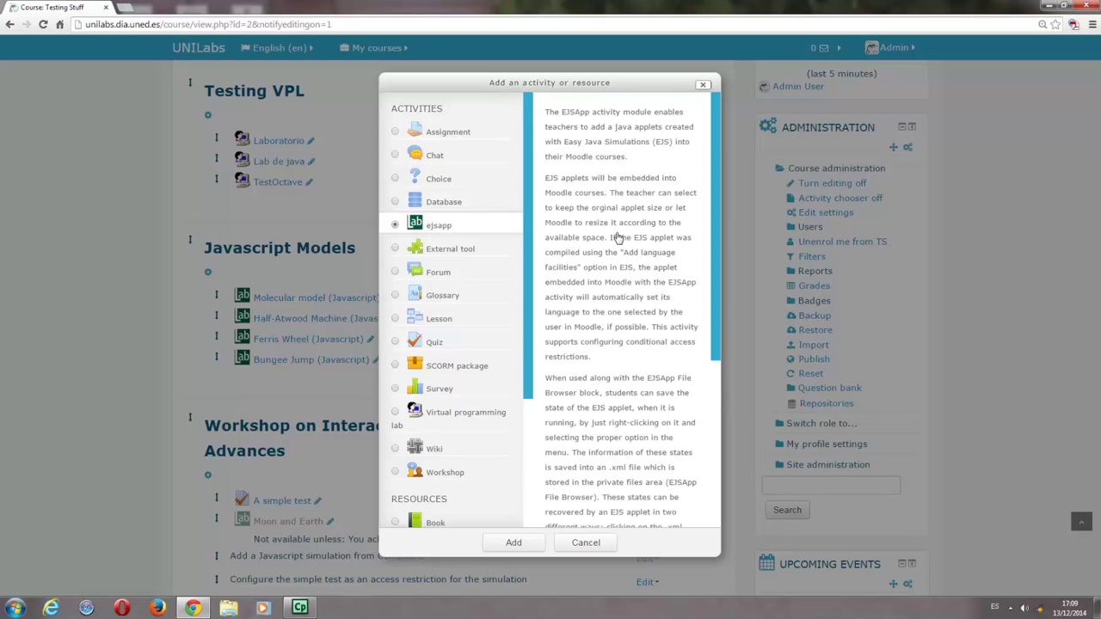
{"action": "left_click", "coordinate": [513, 543]}
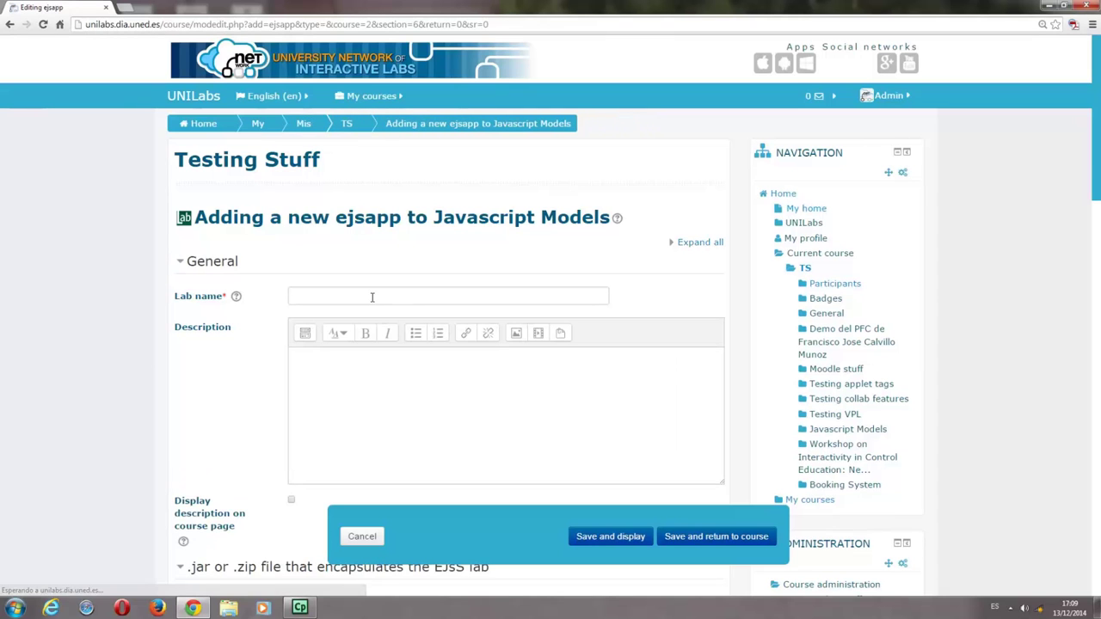
Step: Name the new lab "Javascript Example"
{"action": "left_click", "coordinate": [373, 298]}
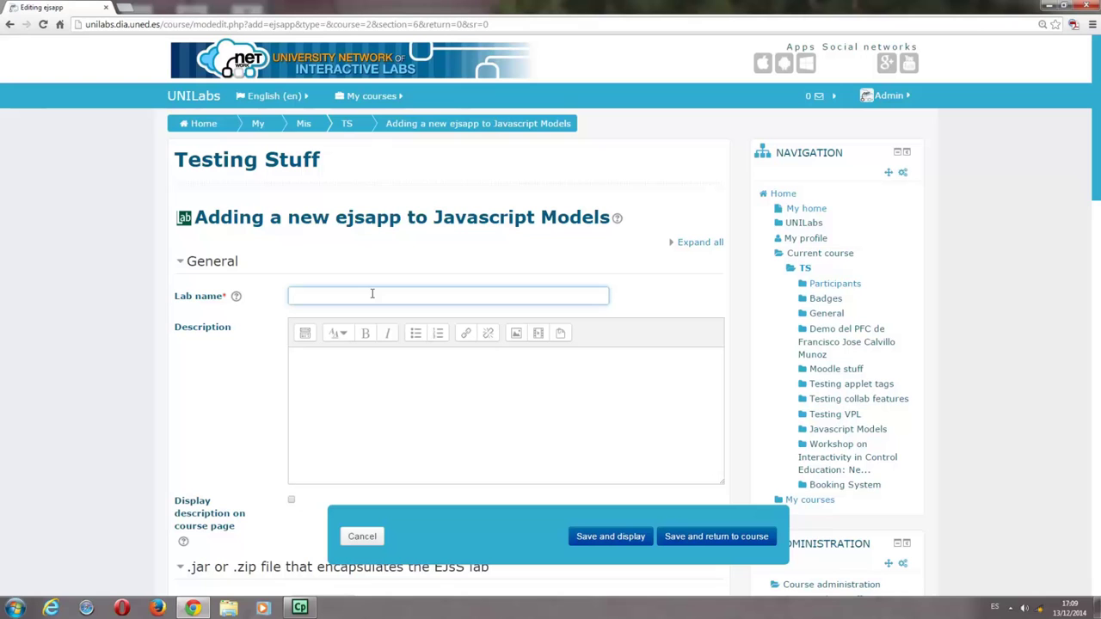
{"action": "type", "text": "Javascript Example"}
{"action": "left_click", "coordinate": [393, 253]}
Step: Choose a lab file from the Open Source Physics repository, searching it for "waves"
{"action": "scroll", "coordinate": [393, 253], "scroll_direction": "down", "scroll_amount": 5}
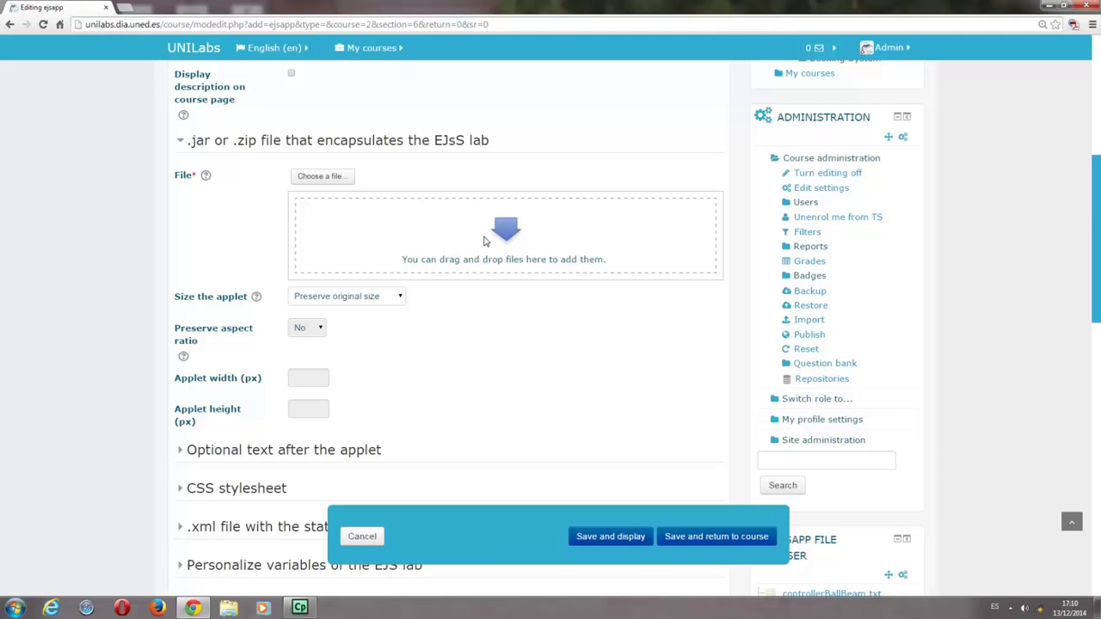
{"action": "left_click", "coordinate": [307, 183]}
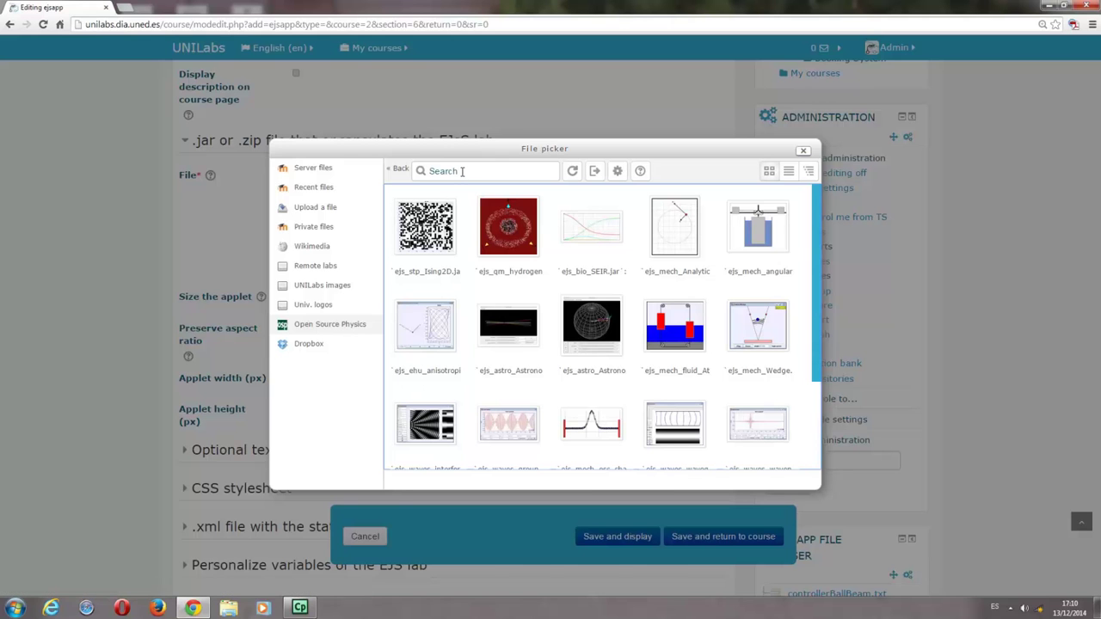
{"action": "double_click", "coordinate": [462, 174]}
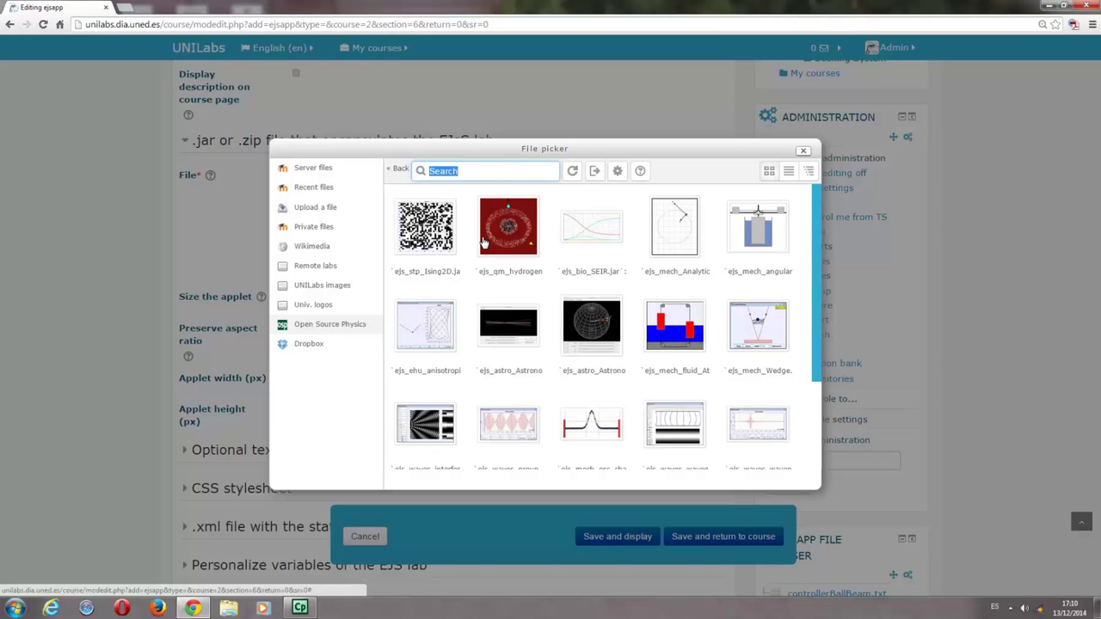
{"action": "type", "text": "waves"}
{"action": "key", "text": "Return"}
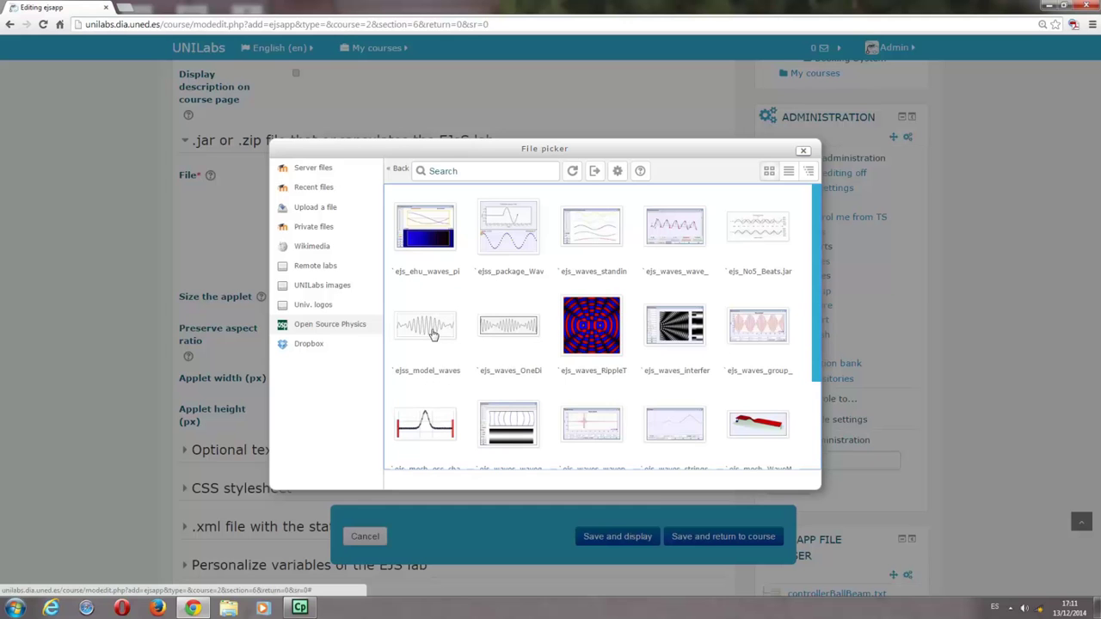
Step: Select ejss_model_waves_WaveSuperposition.zip as the lab file, keeping its author and license, and save and display the activity
{"action": "left_click", "coordinate": [433, 334]}
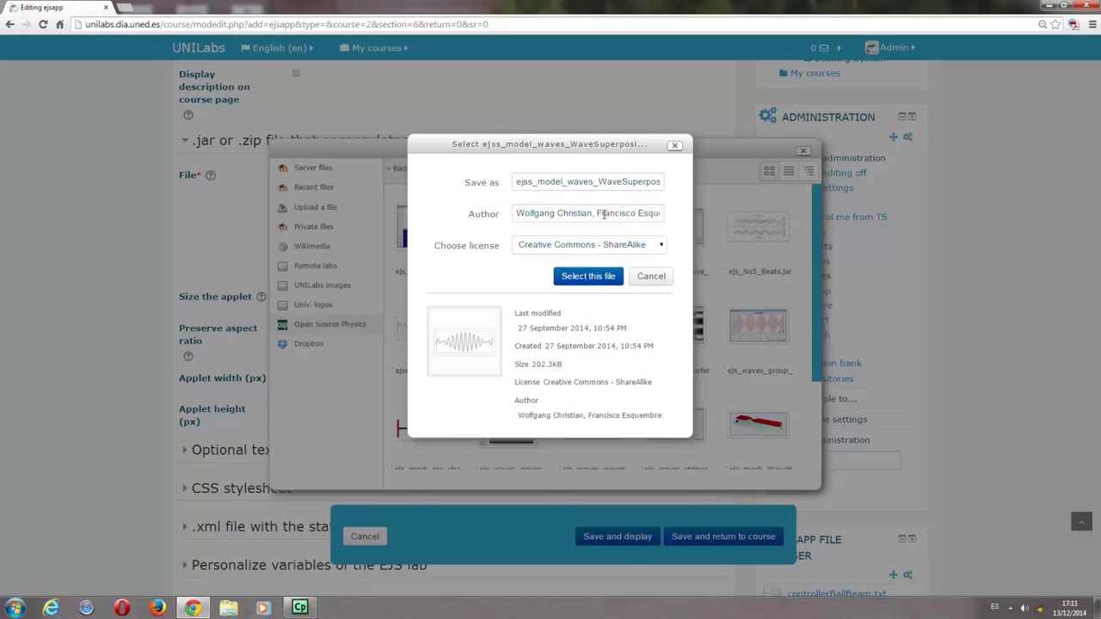
{"action": "left_click_drag", "start_coordinate": [601, 213], "coordinate": [668, 217]}
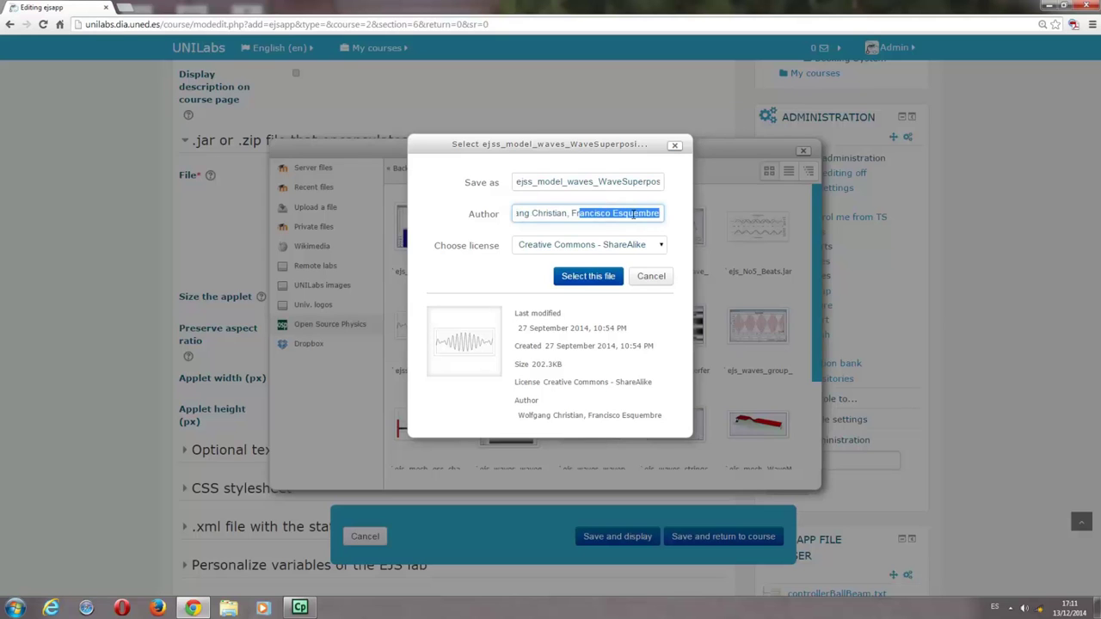
{"action": "left_click", "coordinate": [633, 215]}
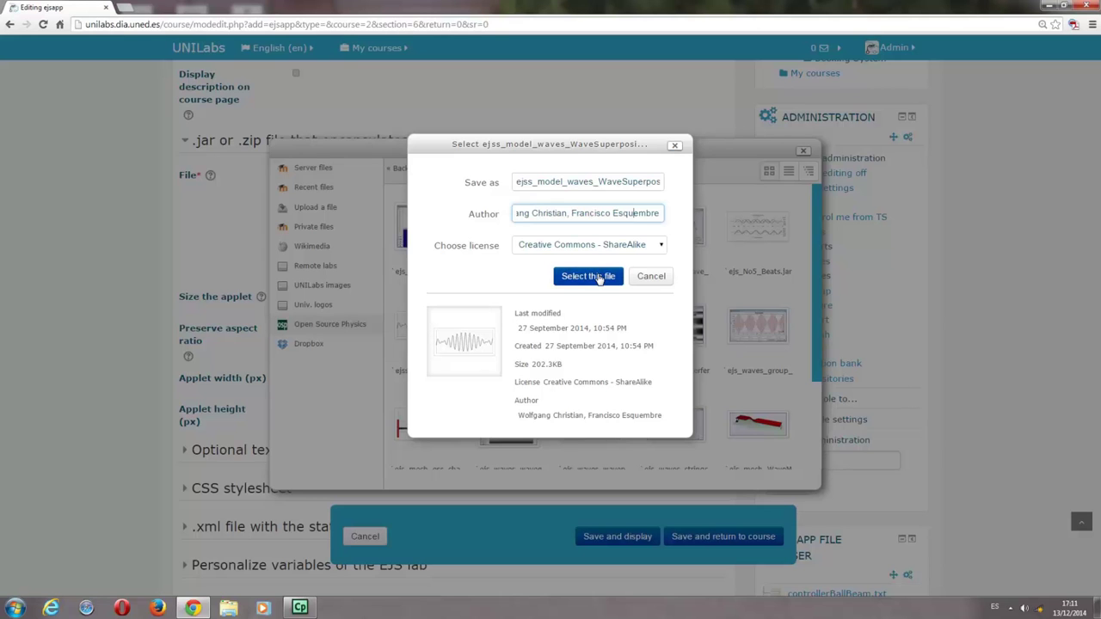
{"action": "left_click", "coordinate": [600, 278]}
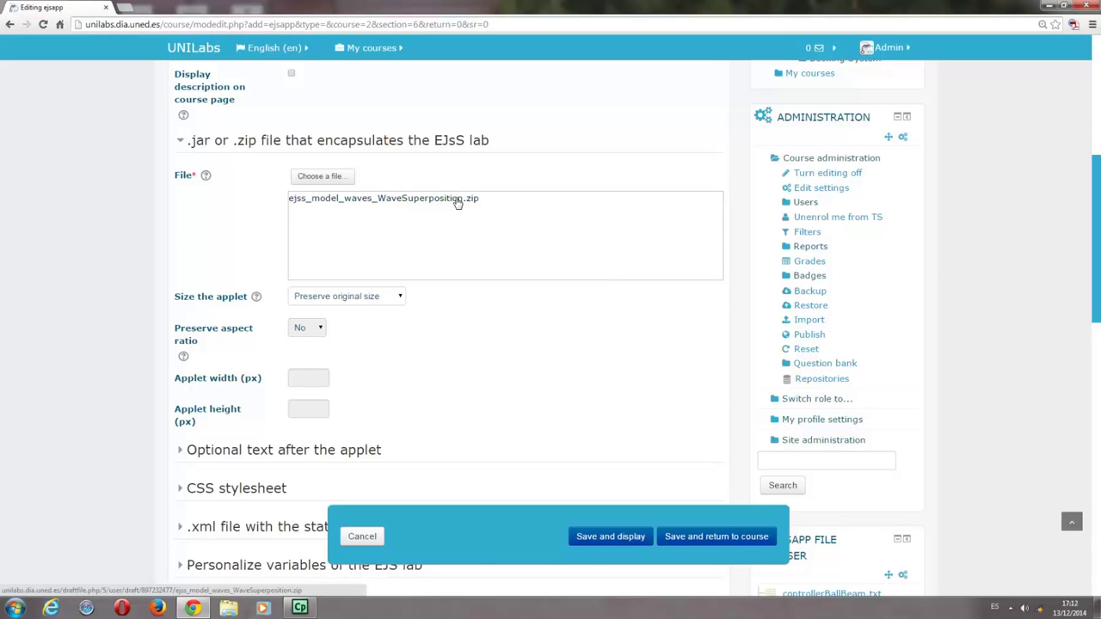
{"action": "left_click", "coordinate": [607, 541]}
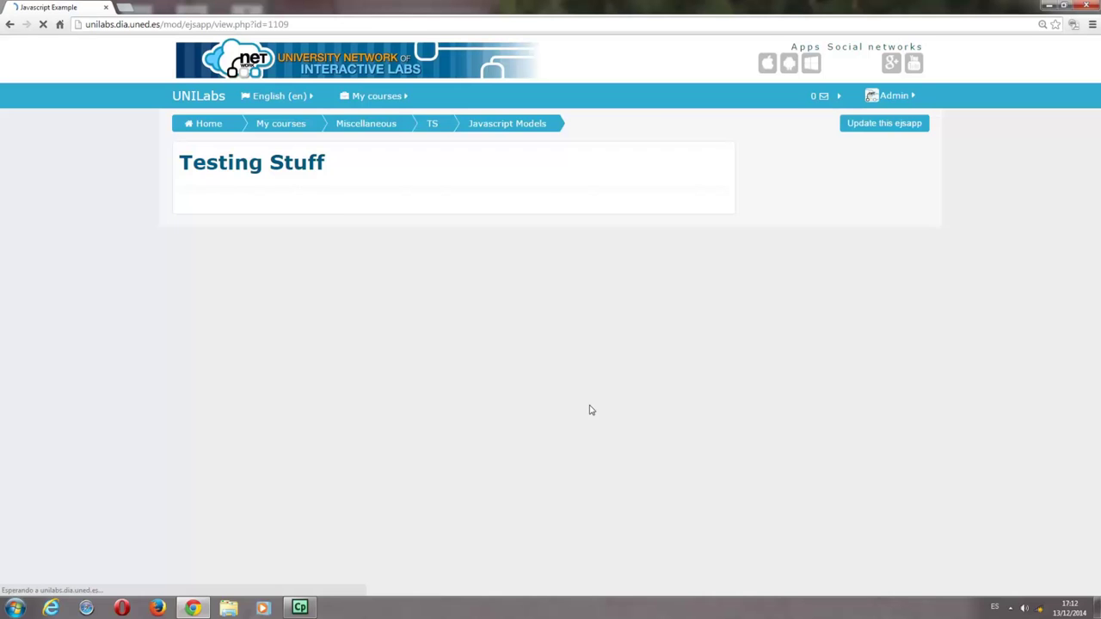
Step: Run the Wave Superposition simulation for a few seconds and pause it
{"action": "scroll", "coordinate": [658, 380], "scroll_direction": "down", "scroll_amount": 2}
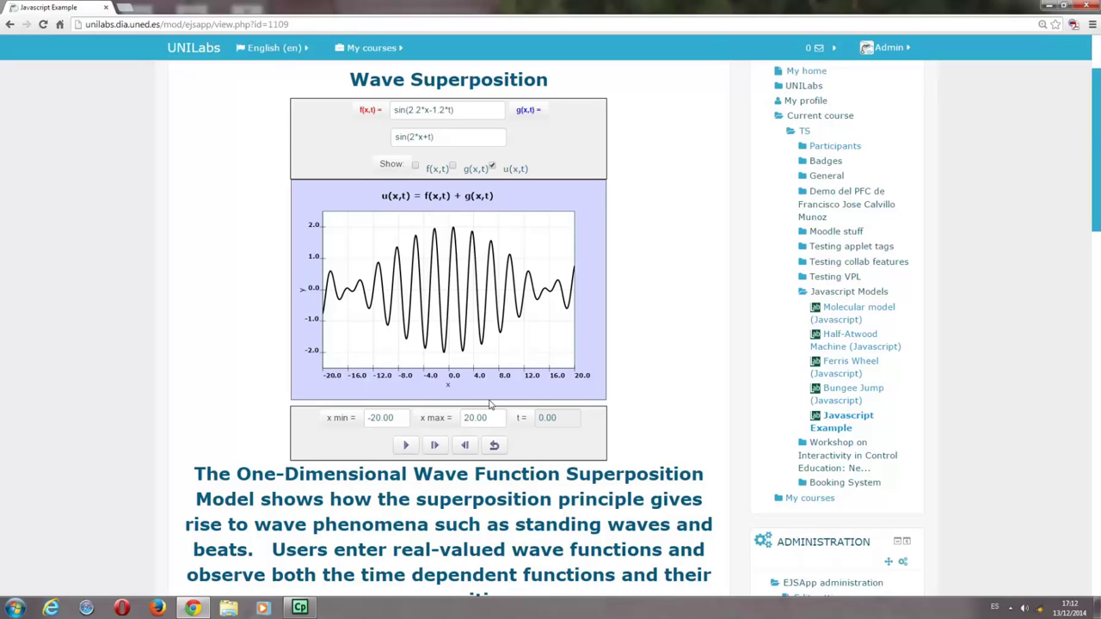
{"action": "left_click", "coordinate": [406, 444]}
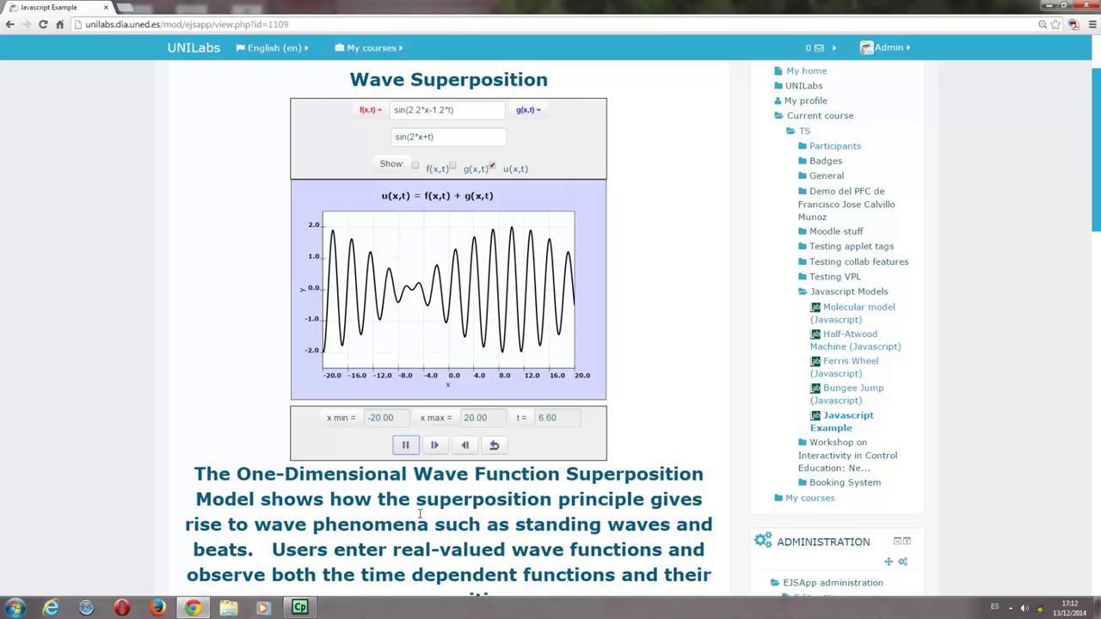
{"action": "left_click", "coordinate": [405, 445]}
Step: Set the plot's x max to 40.00
{"action": "left_click", "coordinate": [472, 418]}
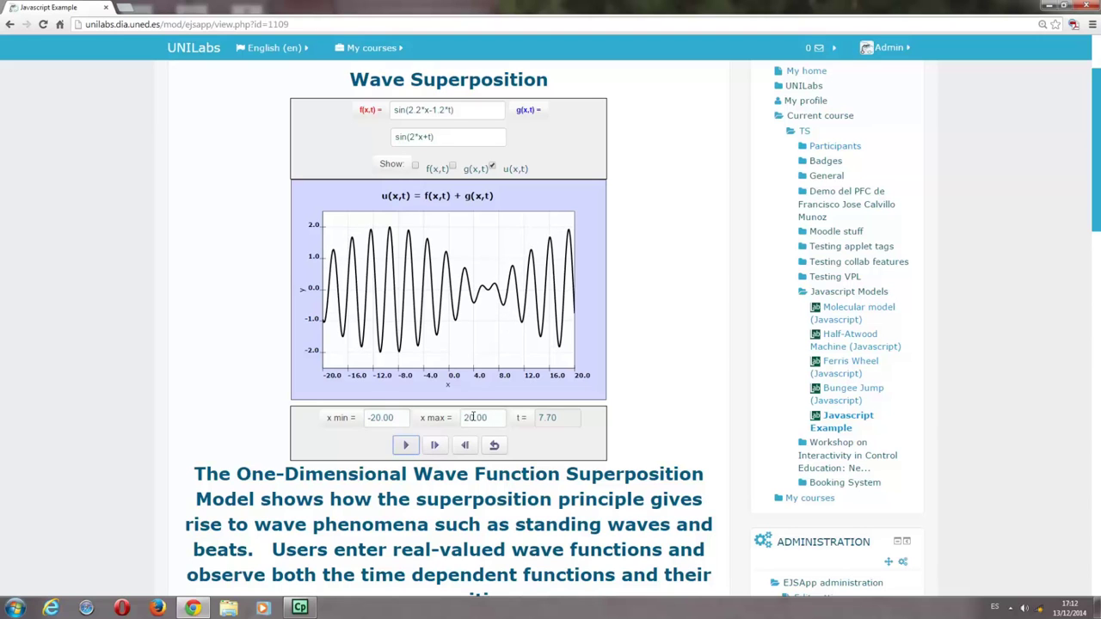
{"action": "key", "text": "BackSpace"}
{"action": "type", "text": "4"}
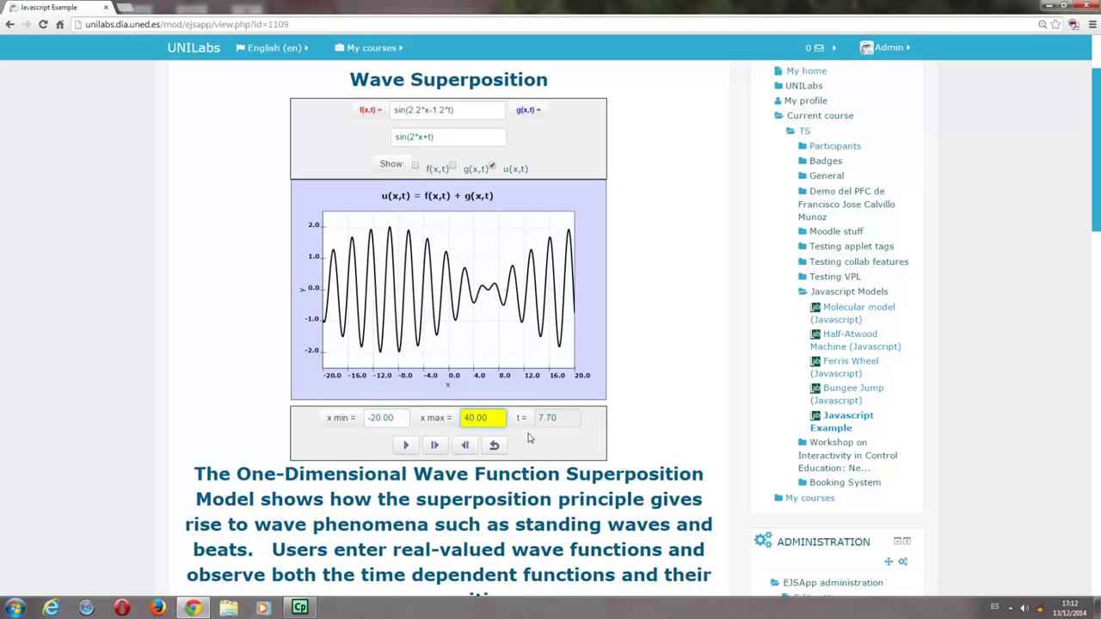
{"action": "key", "text": "Return"}
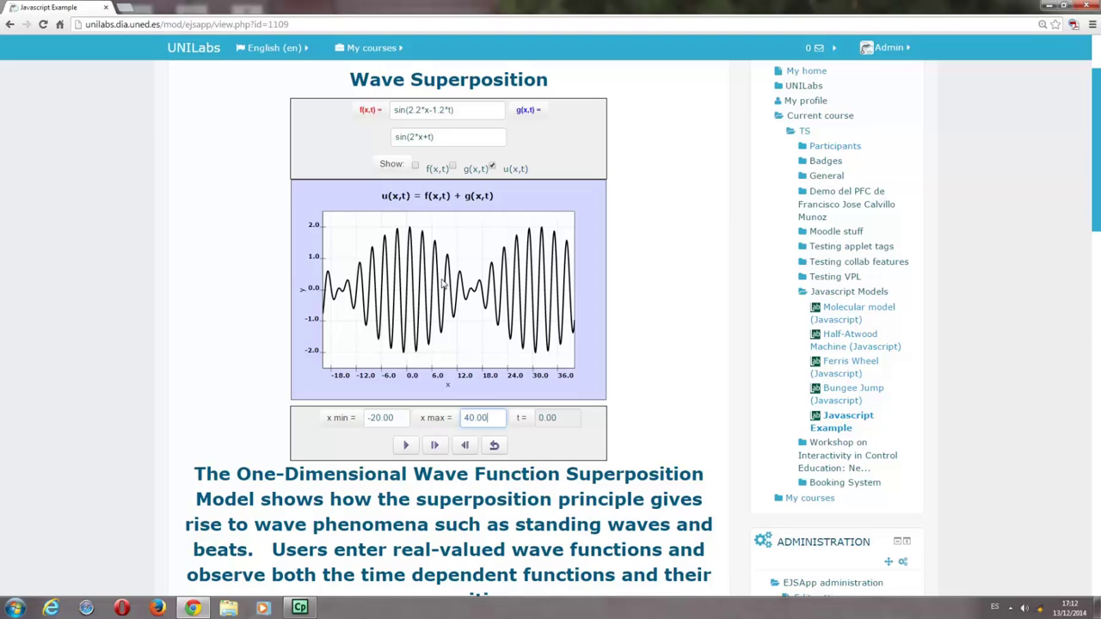
Step: Show the f(x,t) and g(x,t) curves alongside u(x,t) in the plot and hide both again
{"action": "left_click", "coordinate": [454, 168]}
{"action": "left_click", "coordinate": [416, 168]}
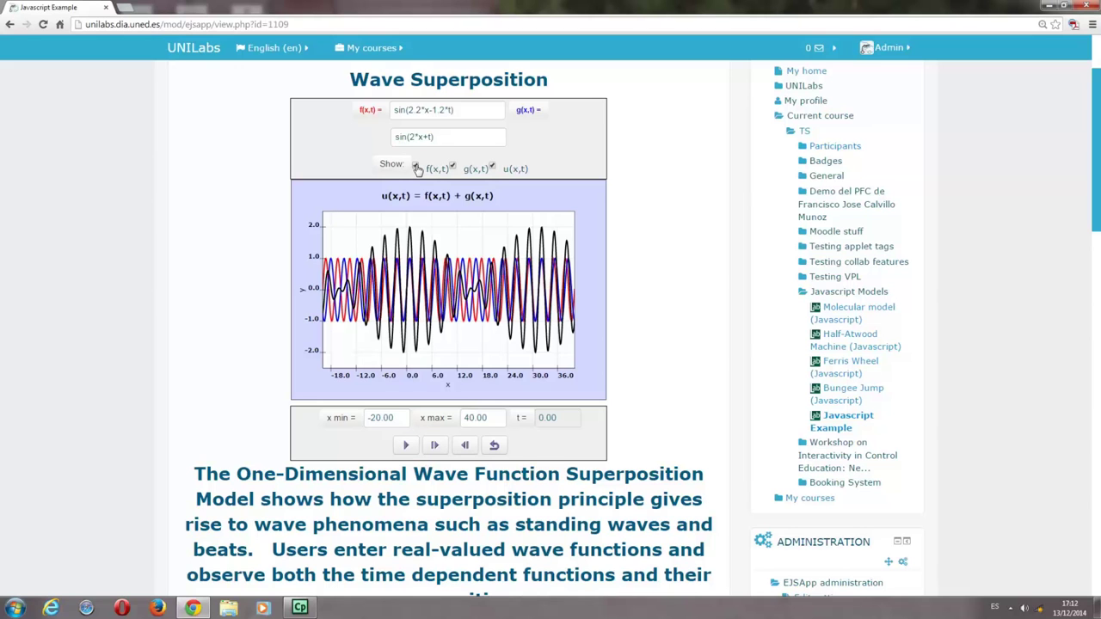
{"action": "left_click", "coordinate": [416, 167]}
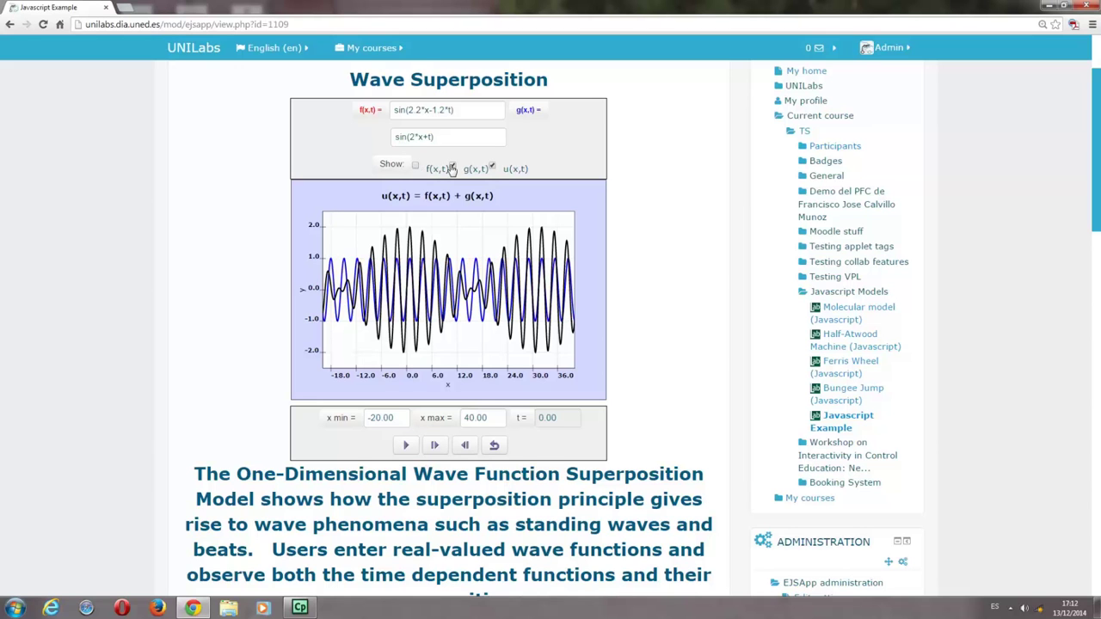
{"action": "left_click", "coordinate": [452, 167]}
Step: Change the g(x,t) function to sin(3*x+t/2)
{"action": "left_click", "coordinate": [440, 138]}
{"action": "type", "text": ")"}
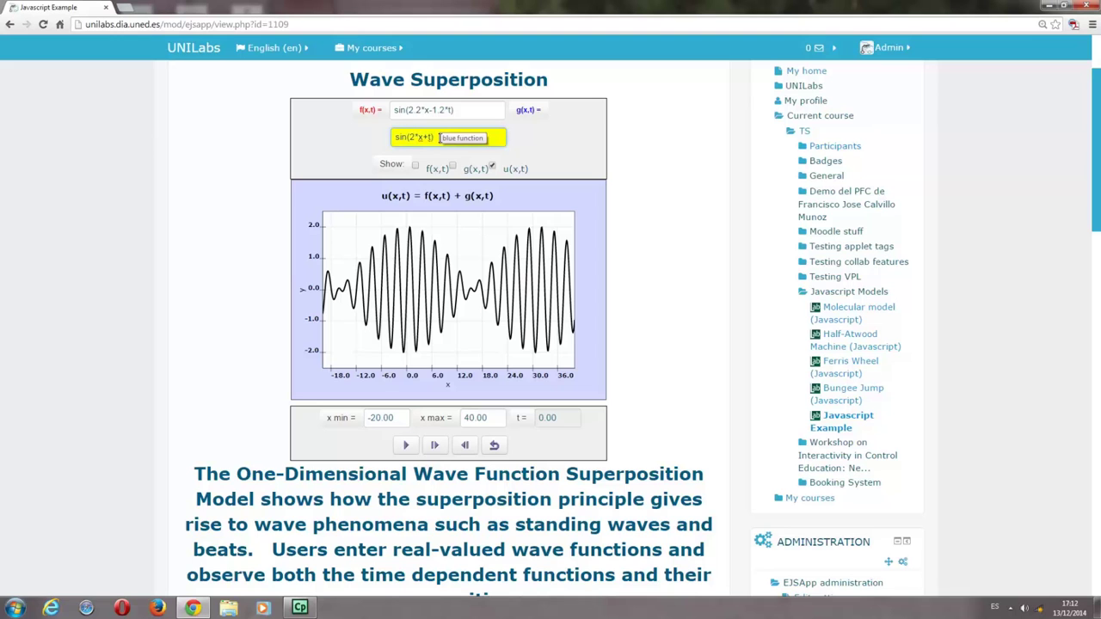
{"action": "key", "text": "Return"}
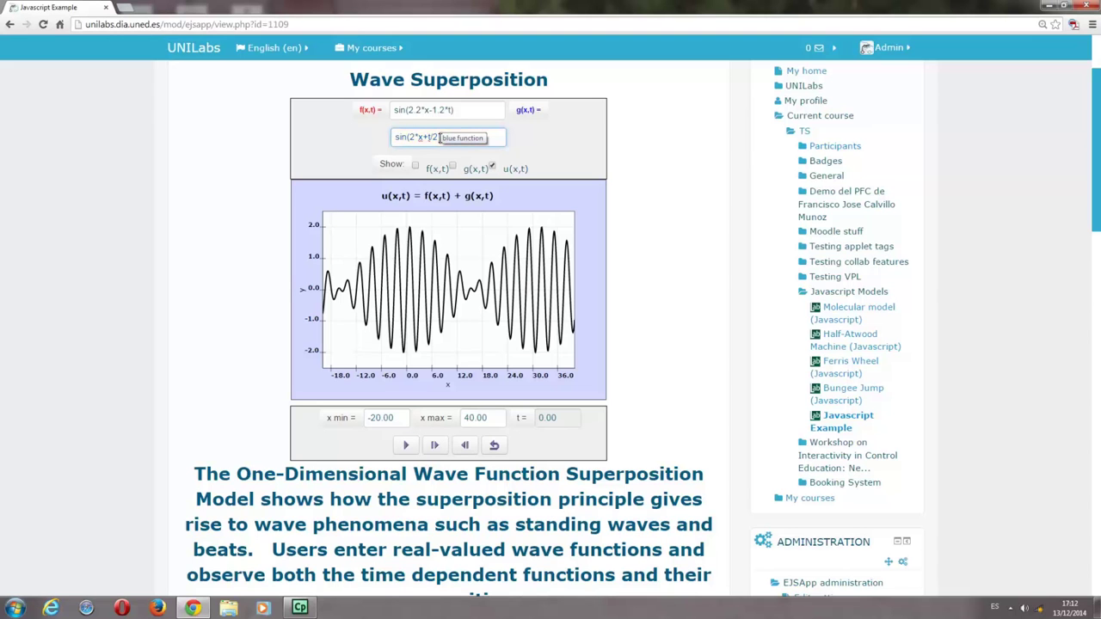
{"action": "left_click", "coordinate": [416, 138]}
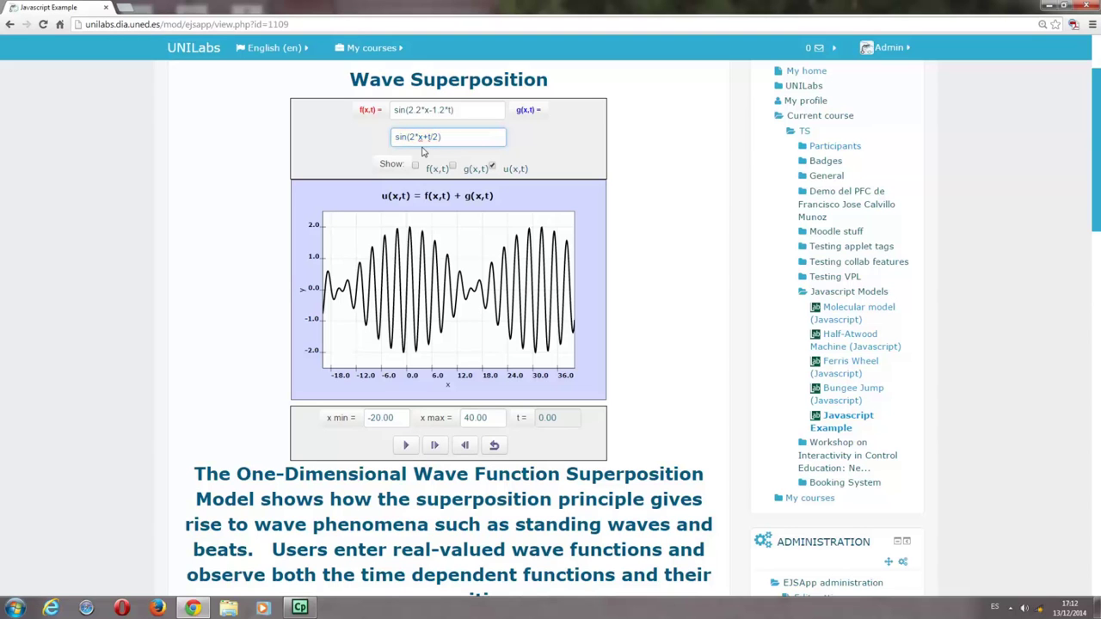
{"action": "key", "text": "BackSpace"}
{"action": "type", "text": "3"}
{"action": "key", "text": "Return"}
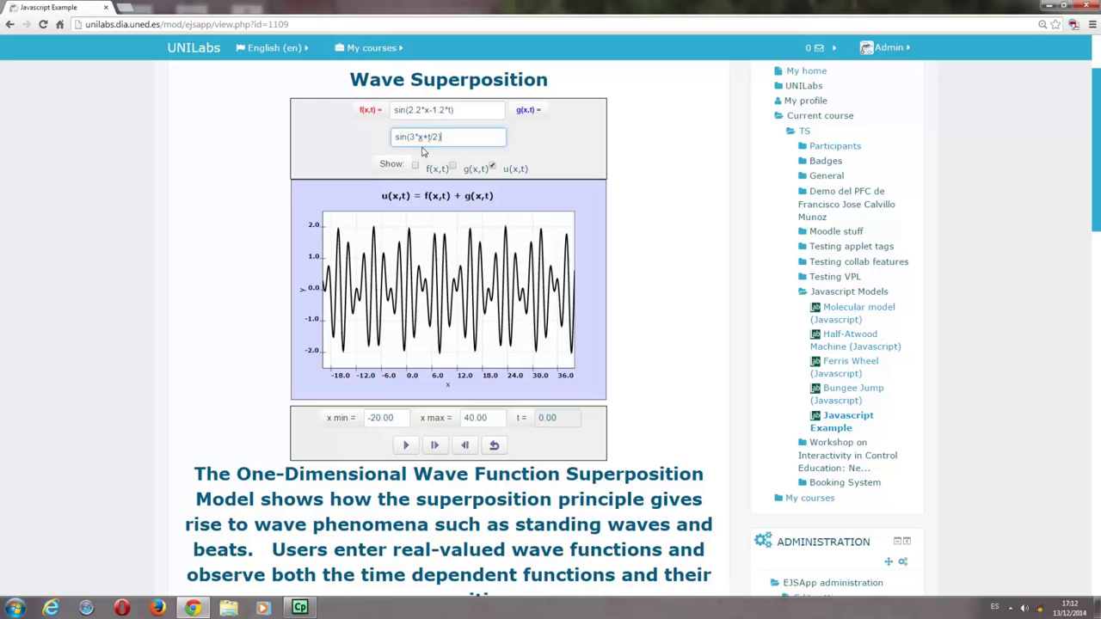
Step: Run the simulation with the new function, briefly showing the f(x,t) and g(x,t) curves before hiding them
{"action": "left_click", "coordinate": [406, 445]}
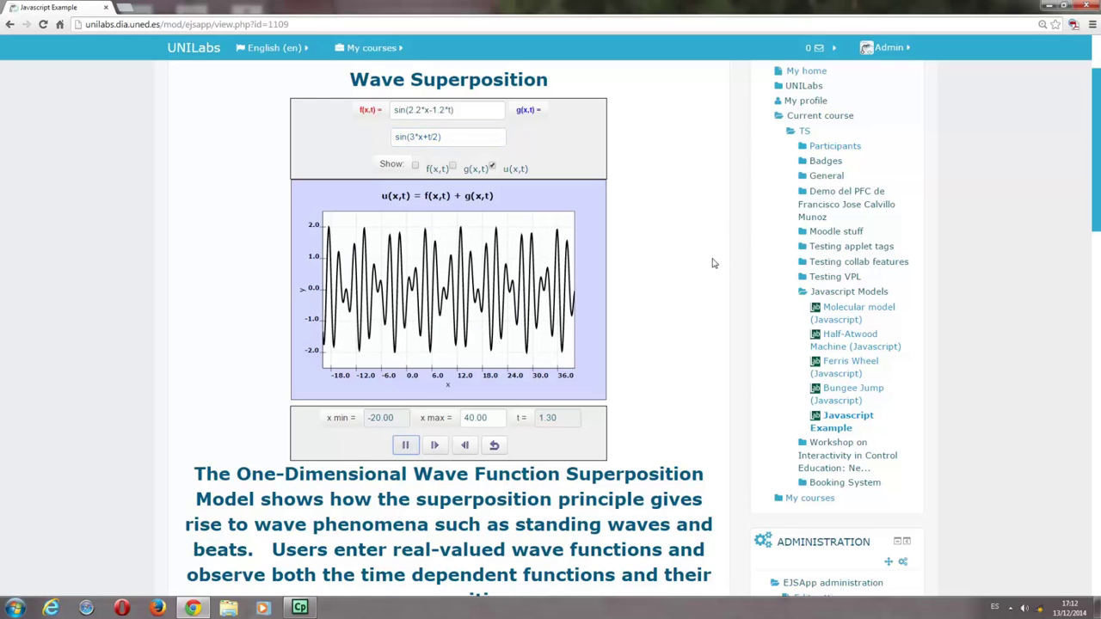
{"action": "left_click", "coordinate": [452, 168]}
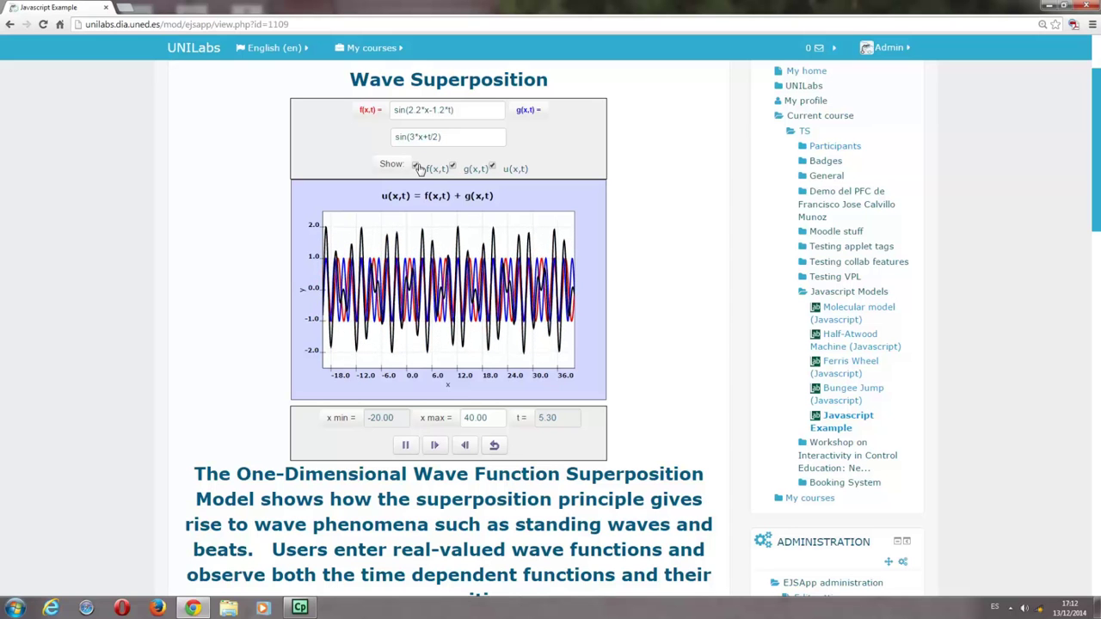
{"action": "left_click", "coordinate": [417, 167]}
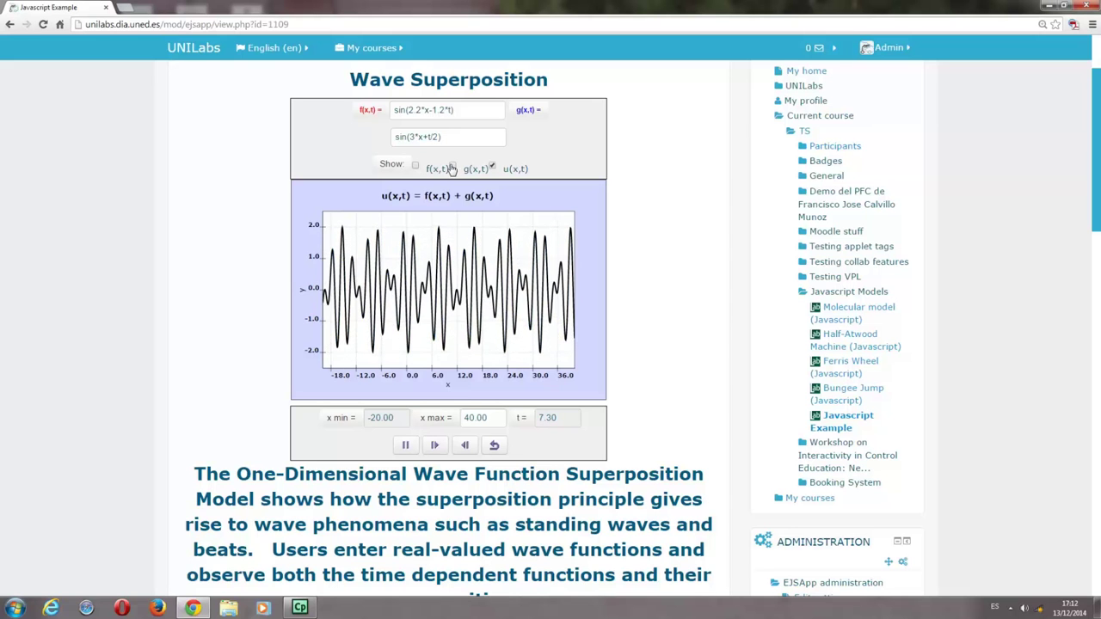